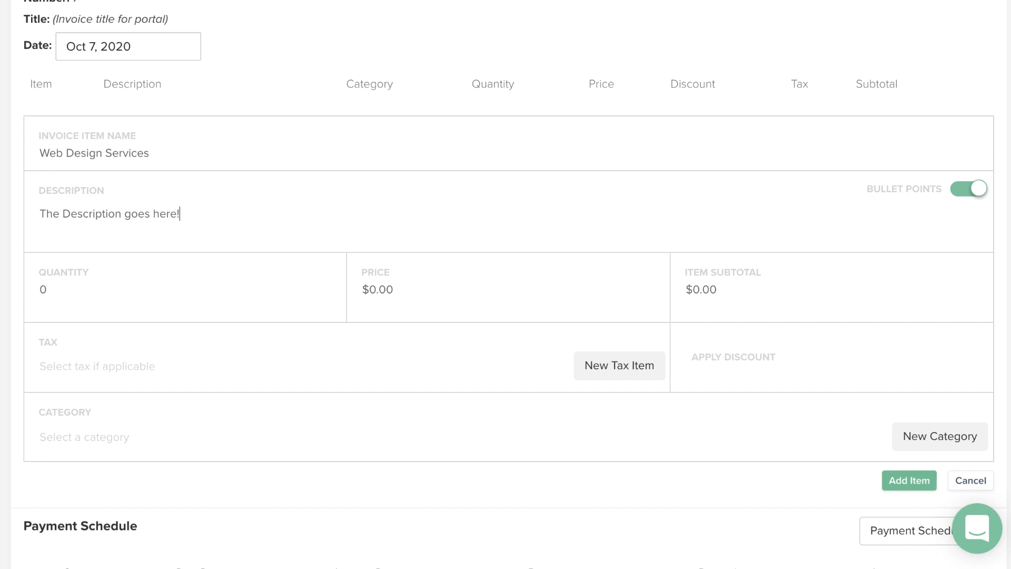
- Set the Web Design Services item to quantity 1 and price 1000, and add it to the invoice
{"action": "double_click", "coordinate": [41, 290]}
{"action": "type", "text": "1"}
{"action": "left_click", "coordinate": [369, 297]}
{"action": "type", "text": "1000"}
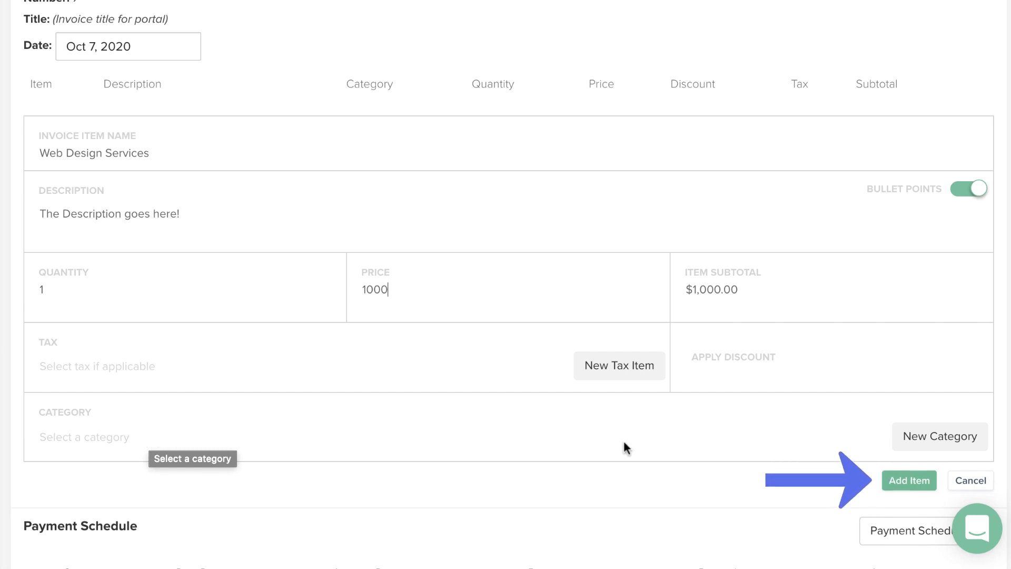
{"action": "left_click", "coordinate": [900, 476]}
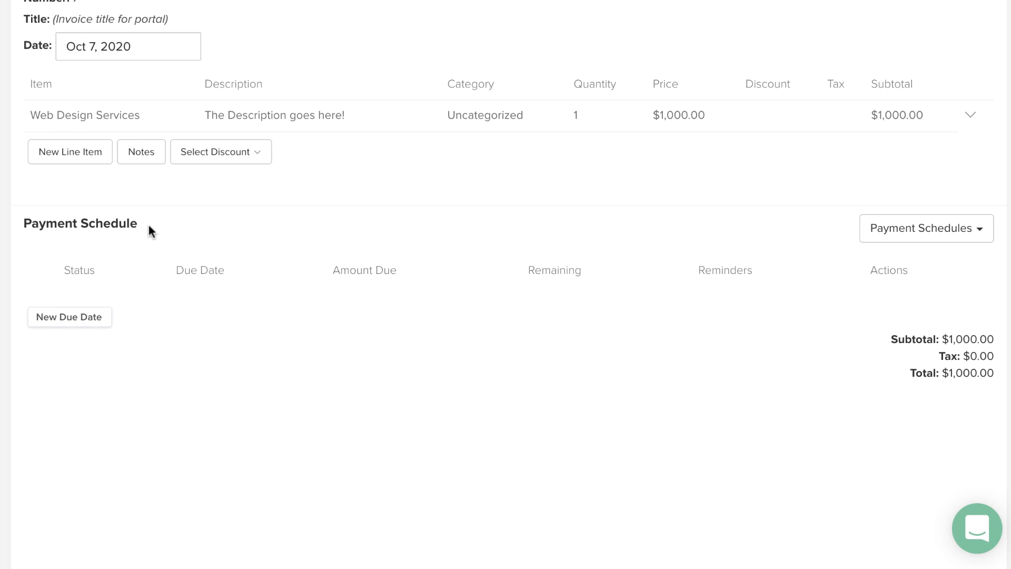
- Add a scheduled payment of 50 percent with the fixed due date 10/7/20
{"action": "left_click", "coordinate": [94, 318]}
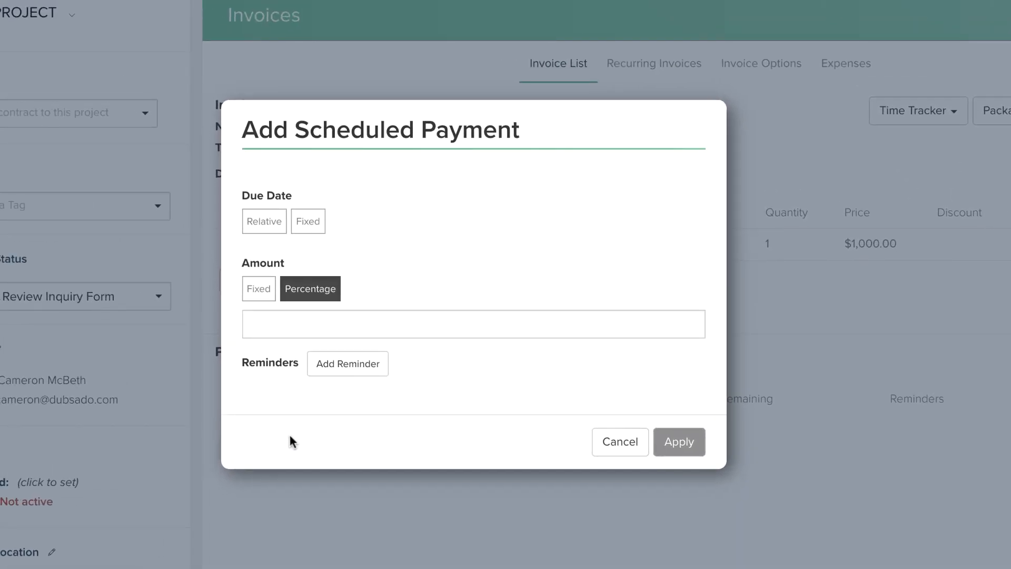
{"action": "left_click", "coordinate": [310, 221]}
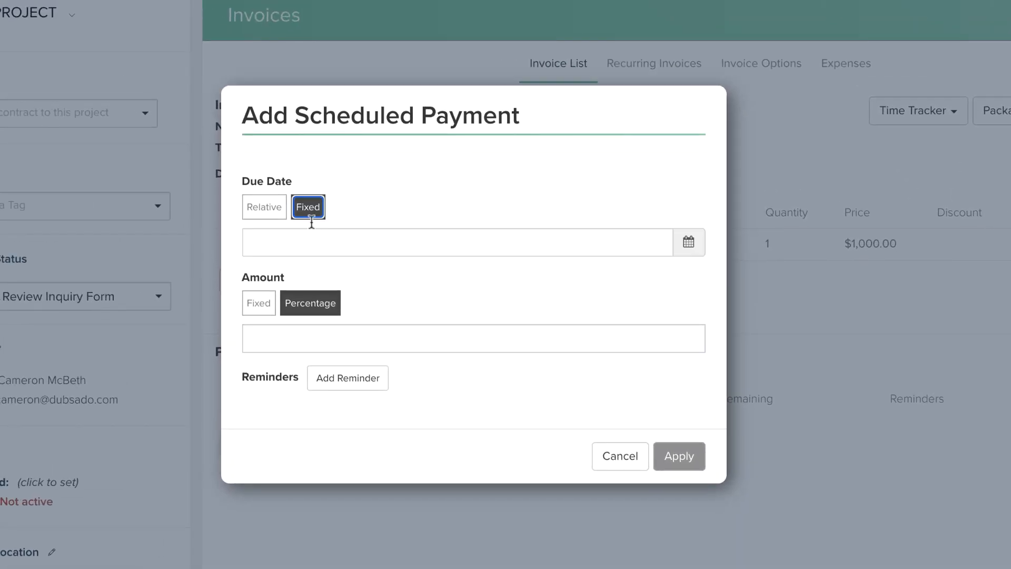
{"action": "left_click", "coordinate": [310, 241]}
{"action": "left_click", "coordinate": [571, 340]}
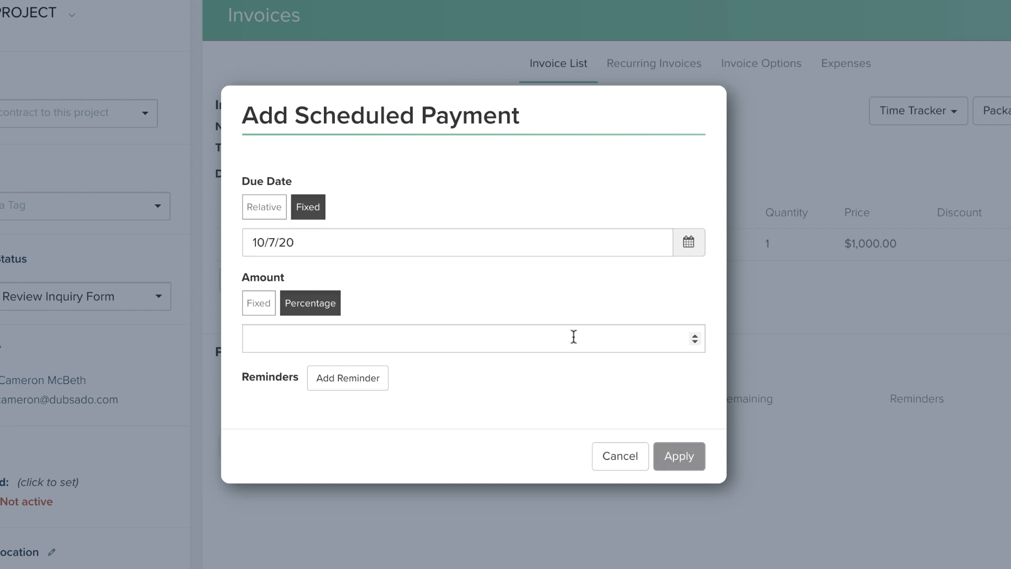
{"action": "left_click", "coordinate": [501, 335]}
{"action": "type", "text": "50"}
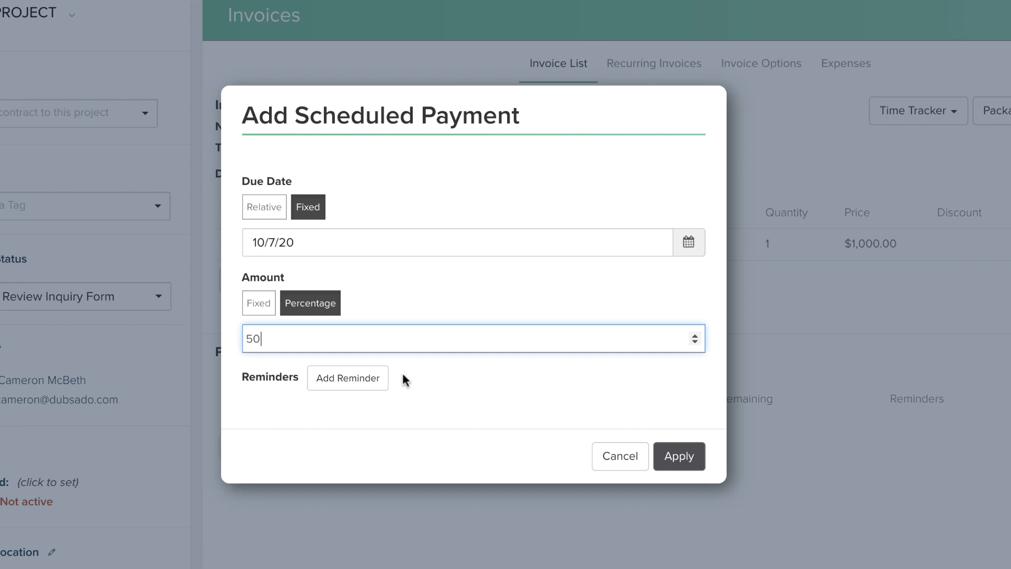
{"action": "left_click", "coordinate": [679, 456]}
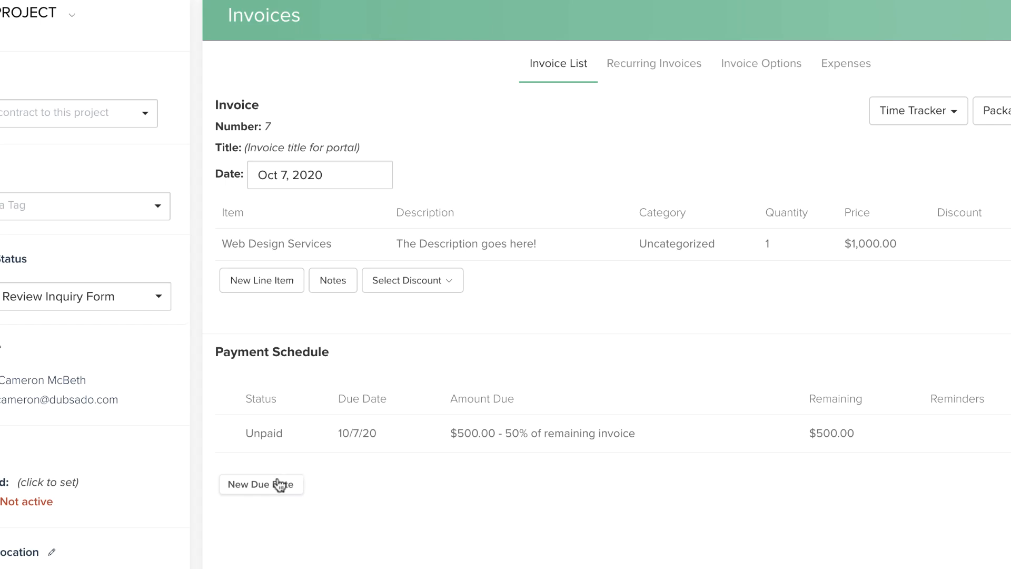
- Add a second scheduled payment of 50 percent with the fixed due date 10/21/20
{"action": "left_click", "coordinate": [279, 485]}
{"action": "left_click", "coordinate": [270, 324]}
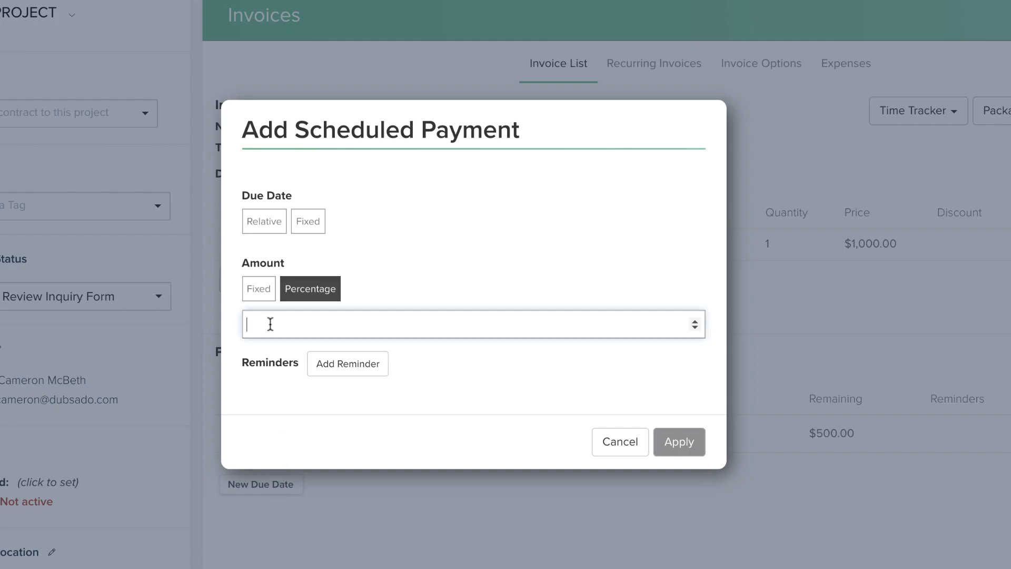
{"action": "type", "text": "50"}
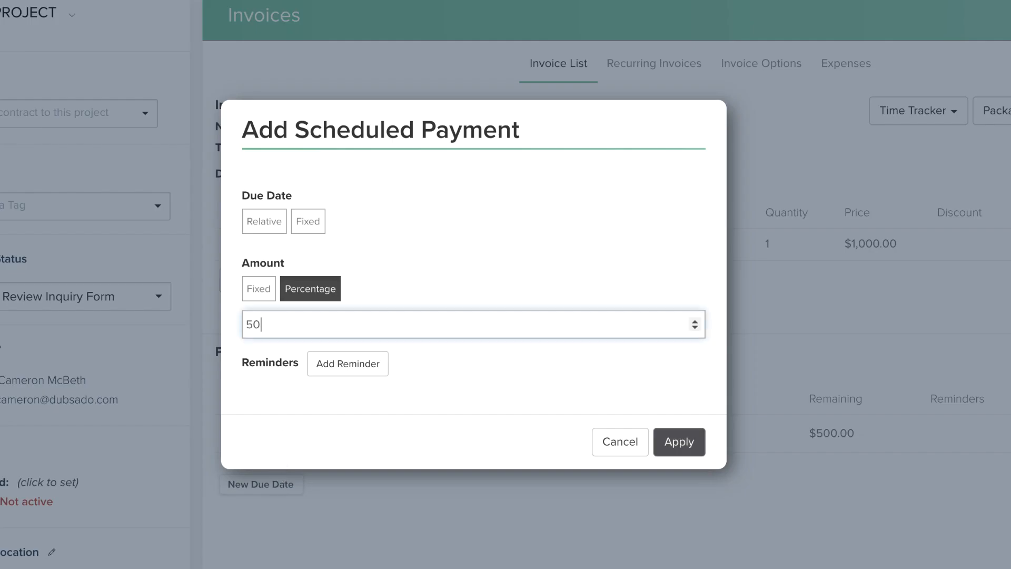
{"action": "left_click", "coordinate": [308, 221]}
{"action": "left_click", "coordinate": [316, 238]}
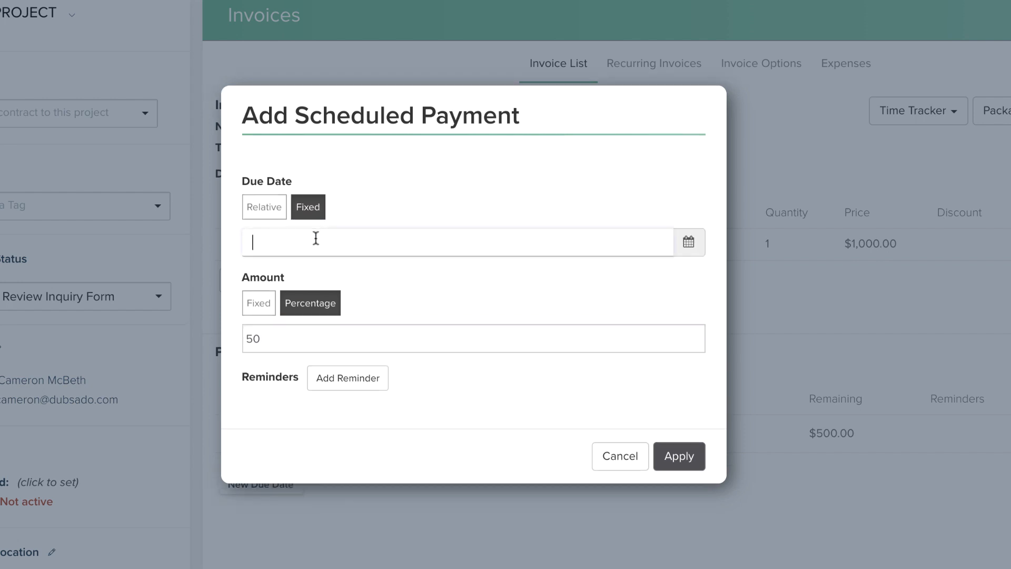
{"action": "left_click", "coordinate": [570, 394]}
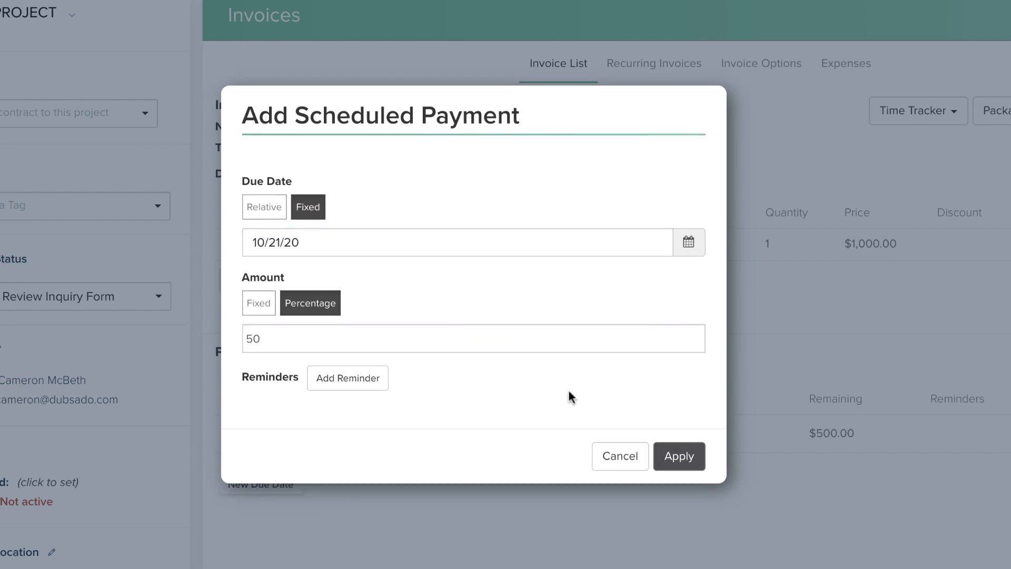
{"action": "left_click", "coordinate": [676, 455]}
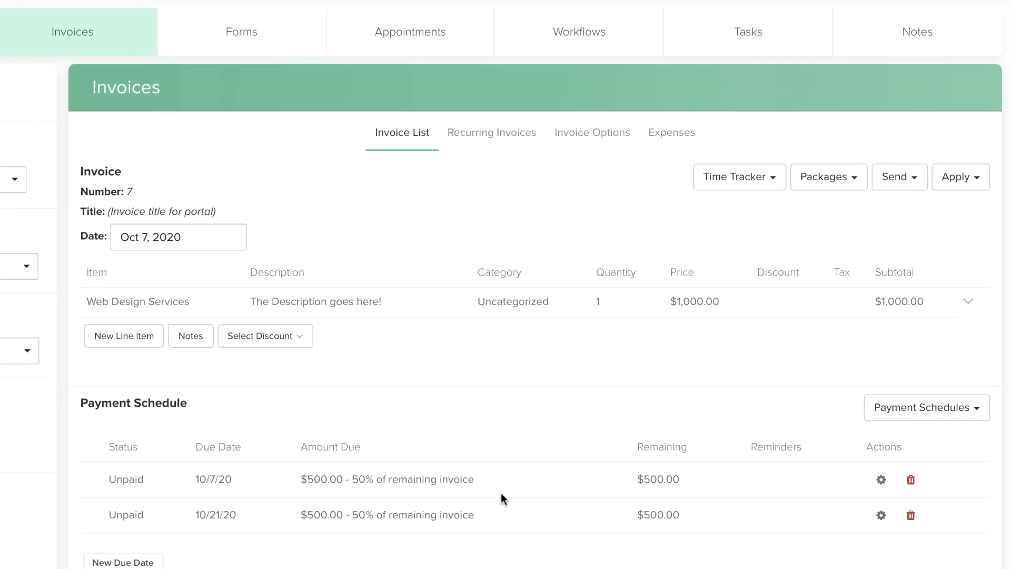
- Preview the invoice in a new window and start sending it to the client via email
{"action": "left_click", "coordinate": [896, 181]}
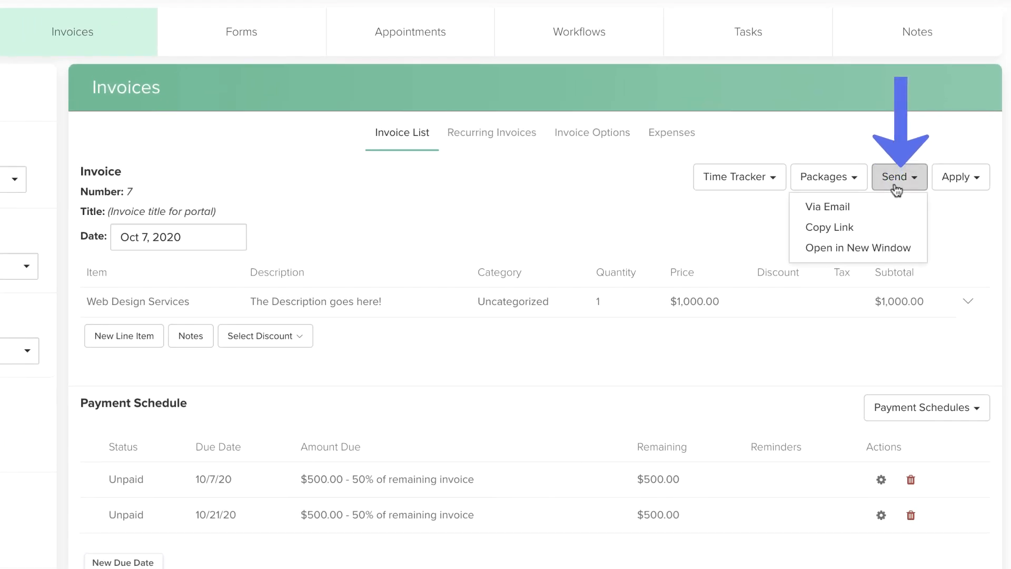
{"action": "left_click", "coordinate": [889, 248]}
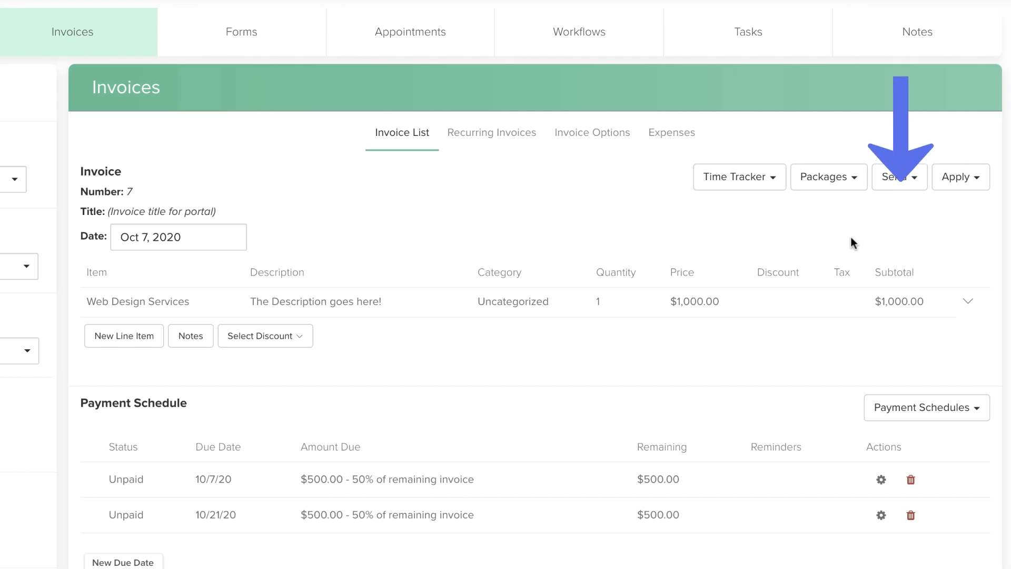
{"action": "left_click", "coordinate": [910, 188]}
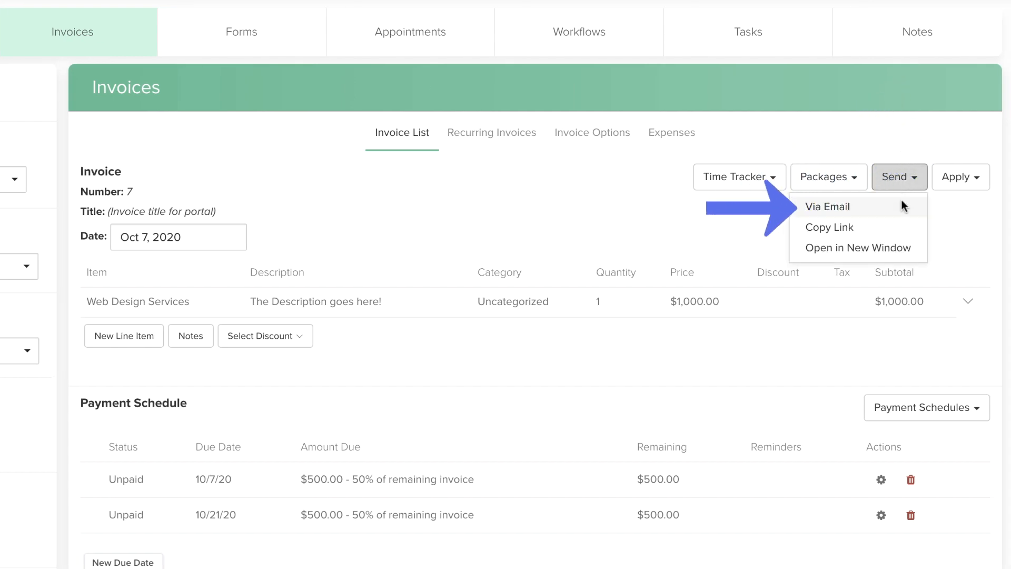
{"action": "left_click", "coordinate": [902, 207]}
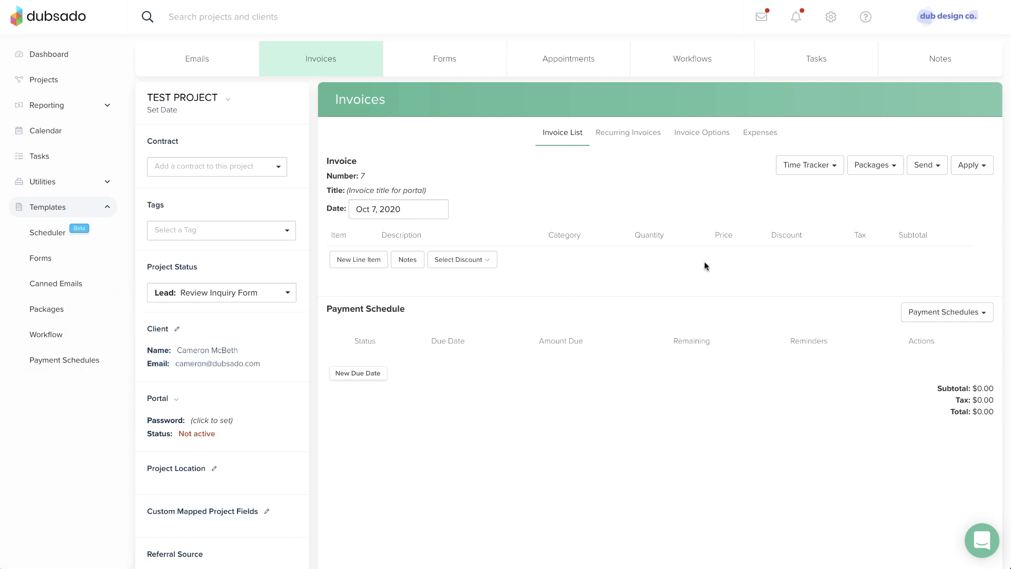
- Apply the Web Design - Level II package and the 50/50 payment schedule to the empty invoice
{"action": "left_click", "coordinate": [877, 175]}
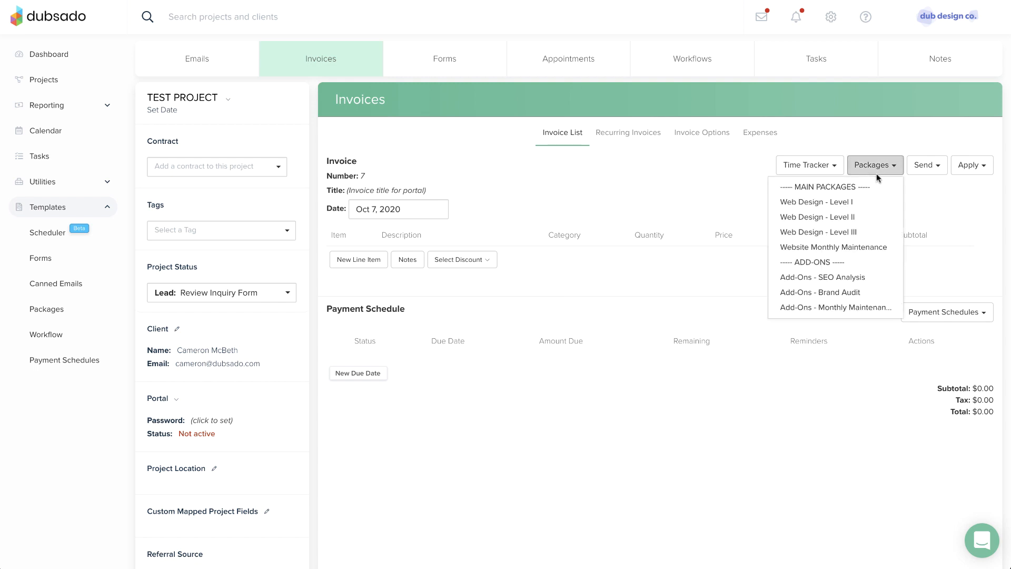
{"action": "left_click", "coordinate": [875, 216]}
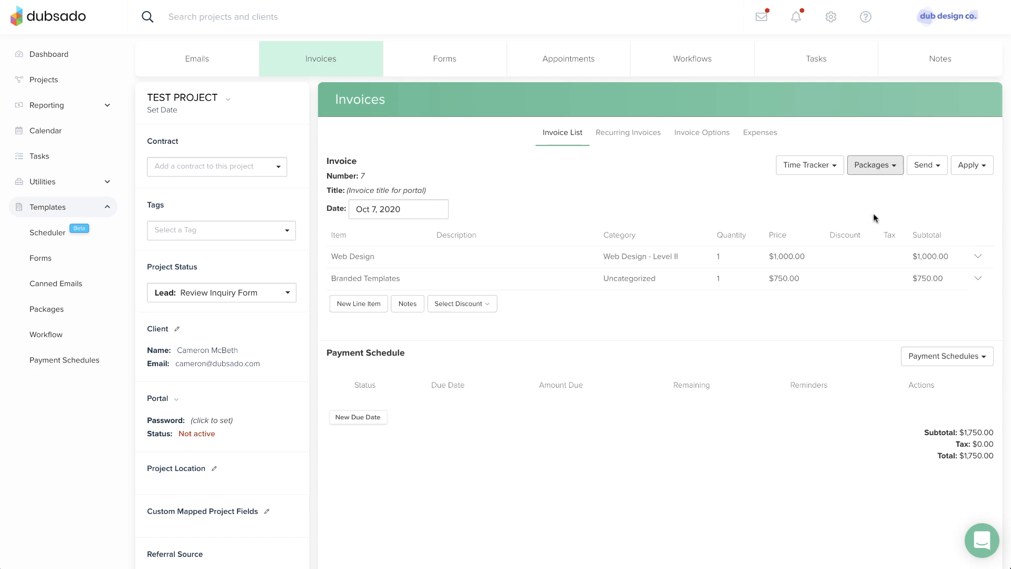
{"action": "left_click", "coordinate": [950, 357]}
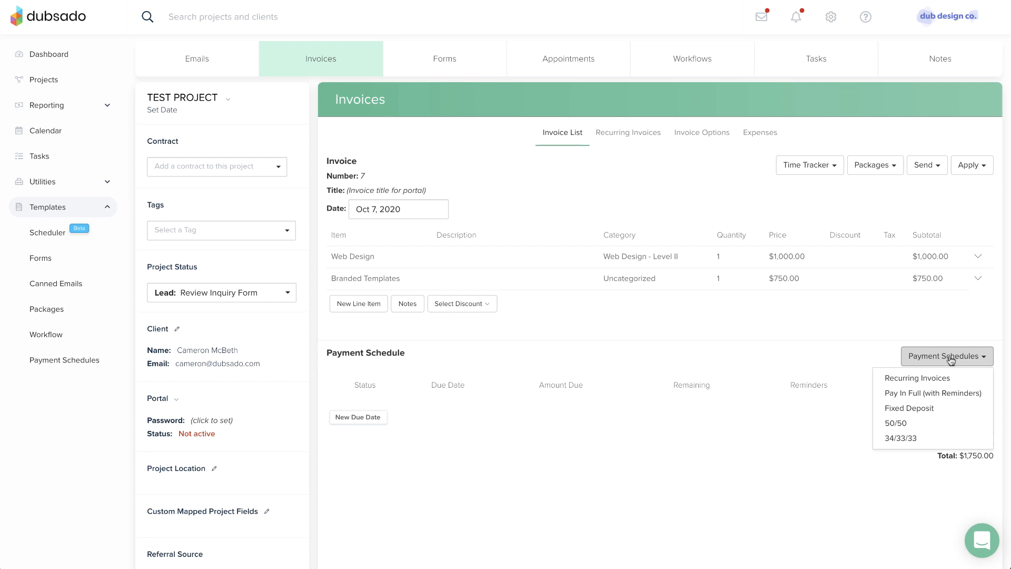
{"action": "left_click", "coordinate": [948, 423]}
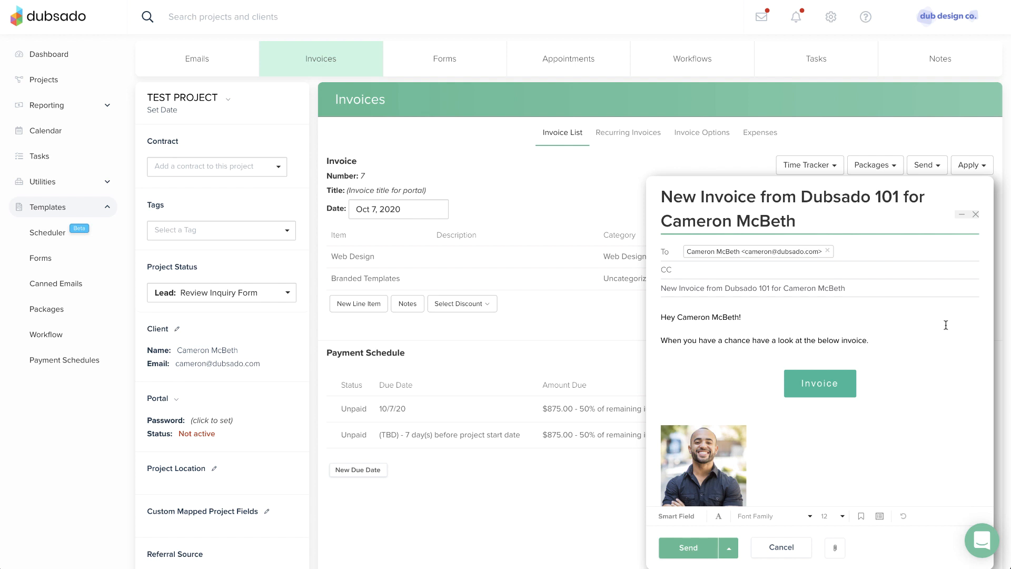
- Close the invoice email draft and open the Send Invoice template among the canned emails for editing
{"action": "left_click", "coordinate": [975, 214]}
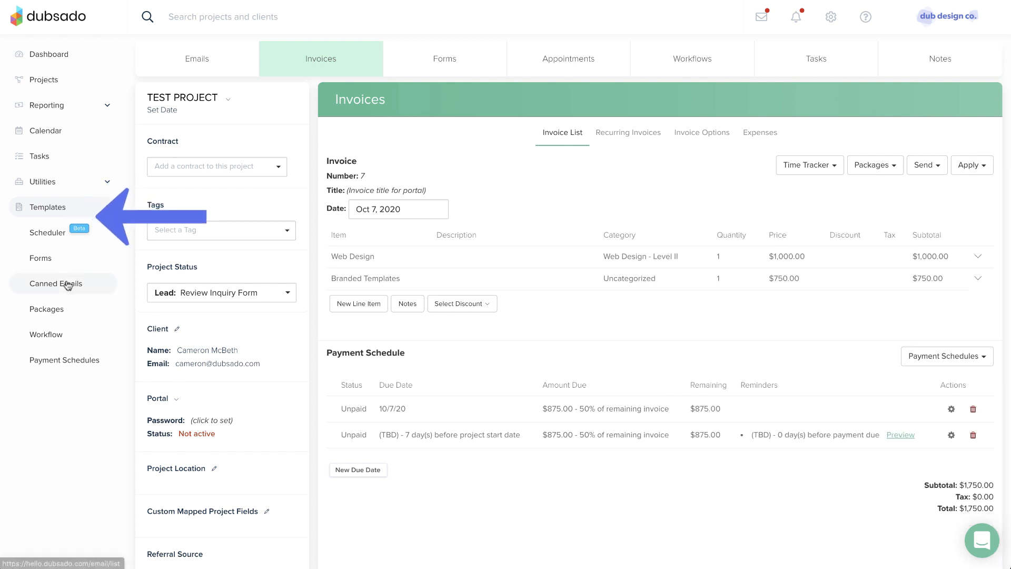
{"action": "left_click", "coordinate": [68, 285]}
{"action": "left_click", "coordinate": [258, 115]}
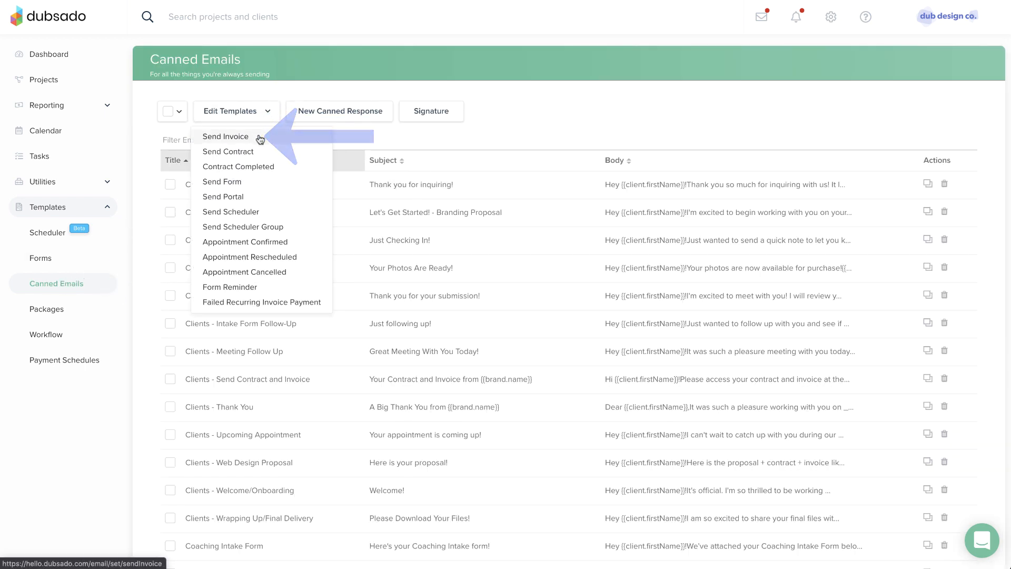
{"action": "left_click", "coordinate": [260, 137]}
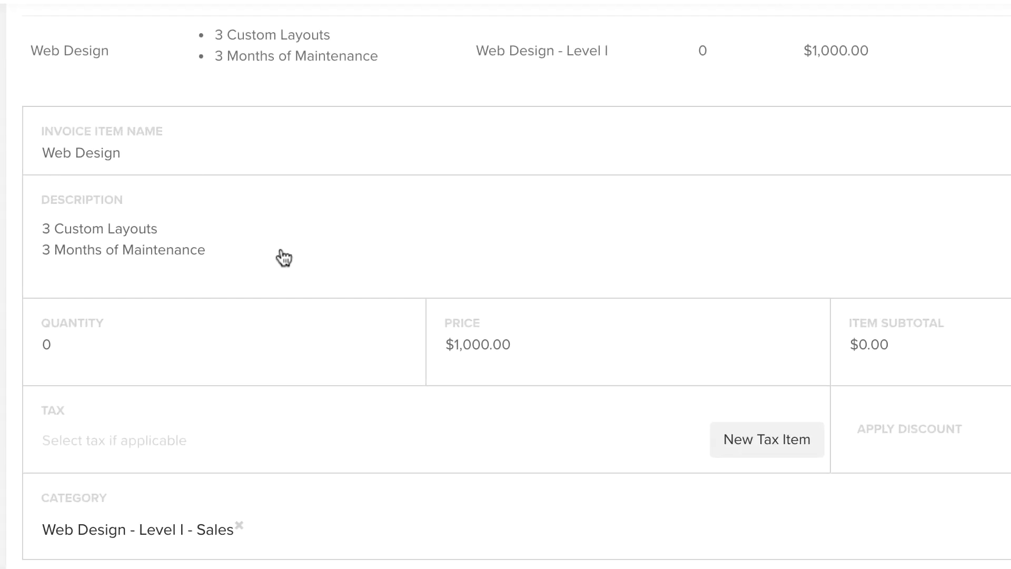
- Set the Web Design line item's quantity to 1 and save the item
{"action": "left_click", "coordinate": [55, 349]}
{"action": "left_click", "coordinate": [67, 362]}
{"action": "key", "text": "BackSpace"}
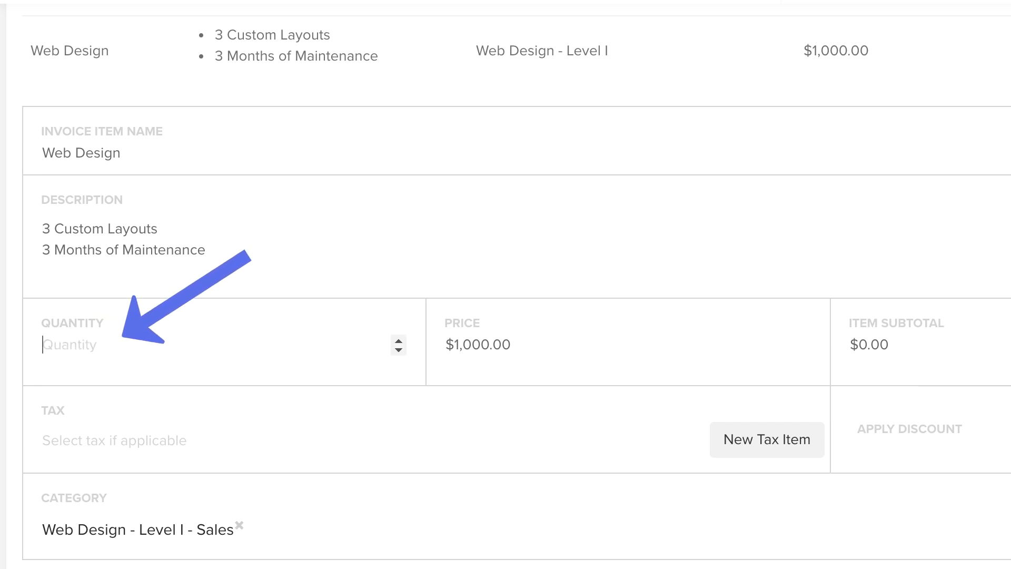
{"action": "type", "text": "1"}
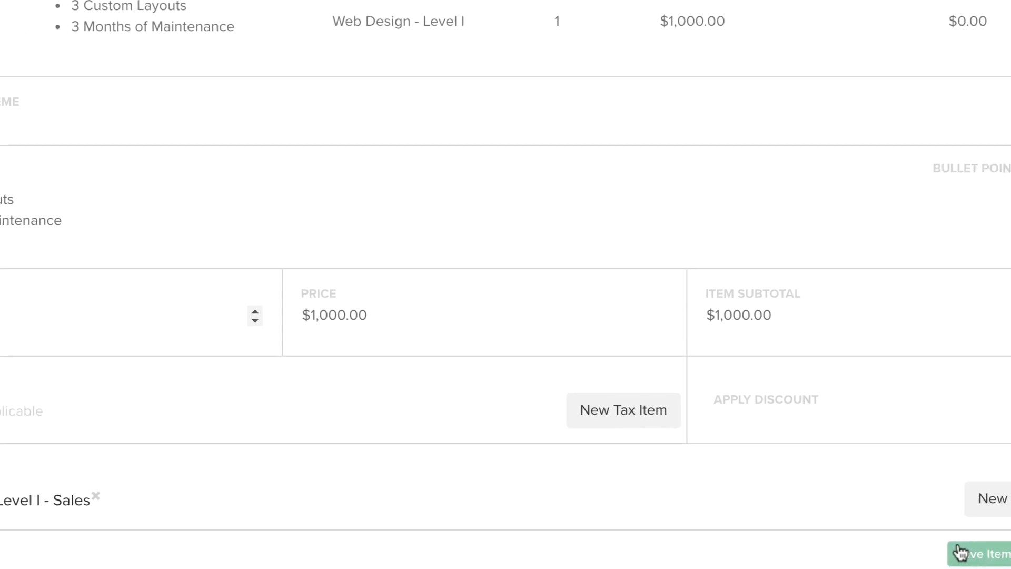
{"action": "left_click", "coordinate": [960, 553]}
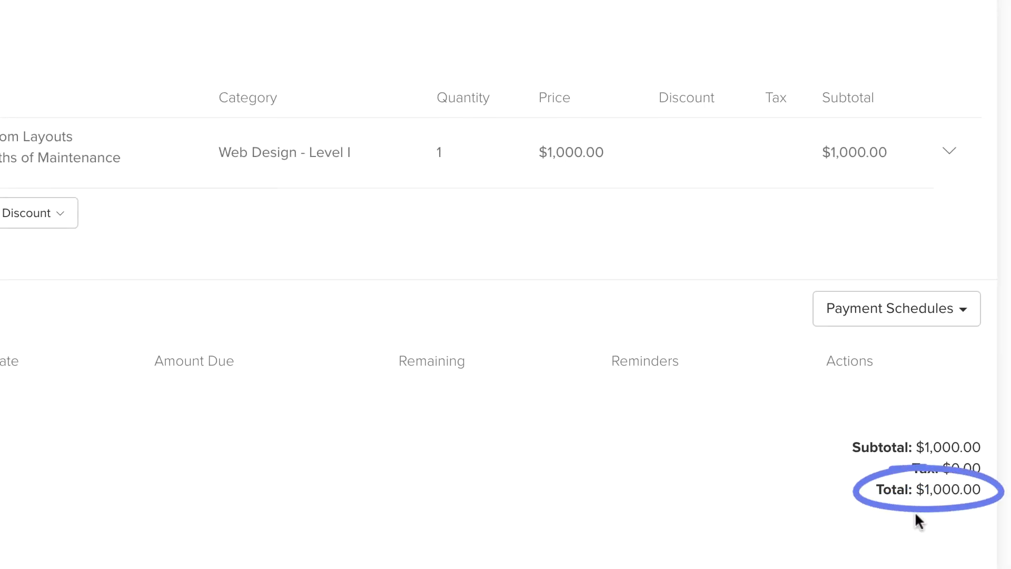